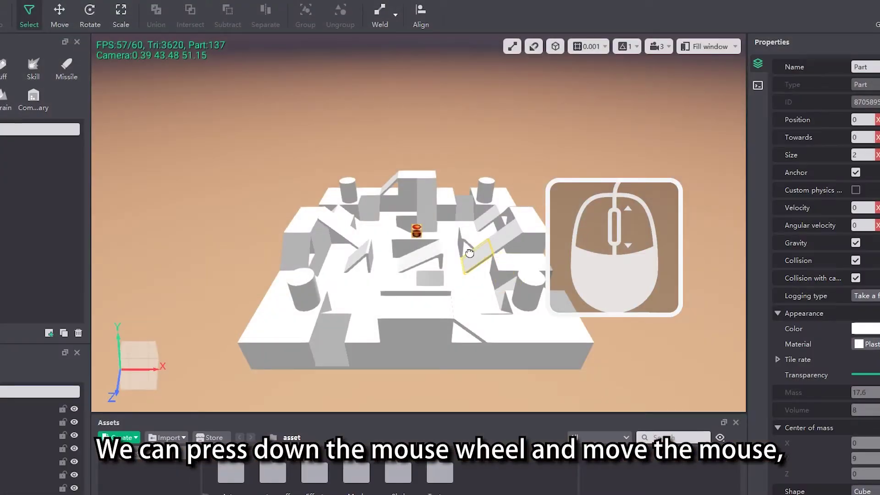
Step: Drag the camera over the maze and zoom in toward the fire-icon part
middle_click_drag(469, 253, 467, 320)
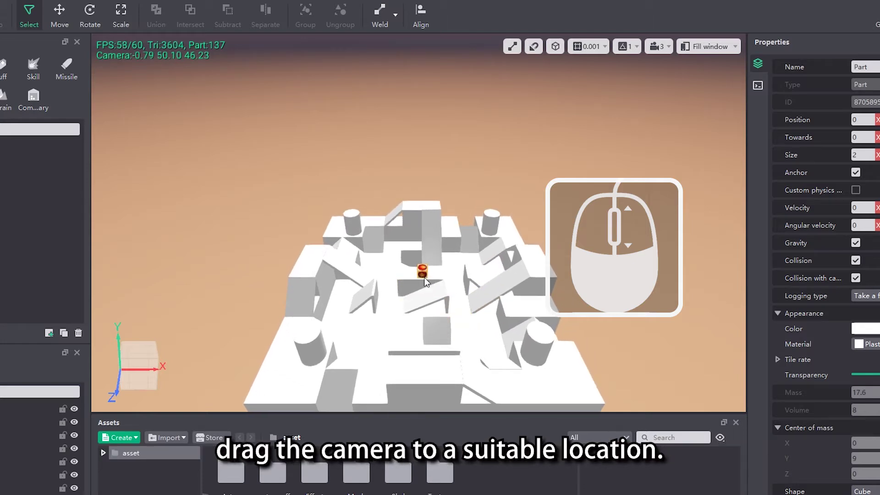
scroll(424, 279, "up", 4)
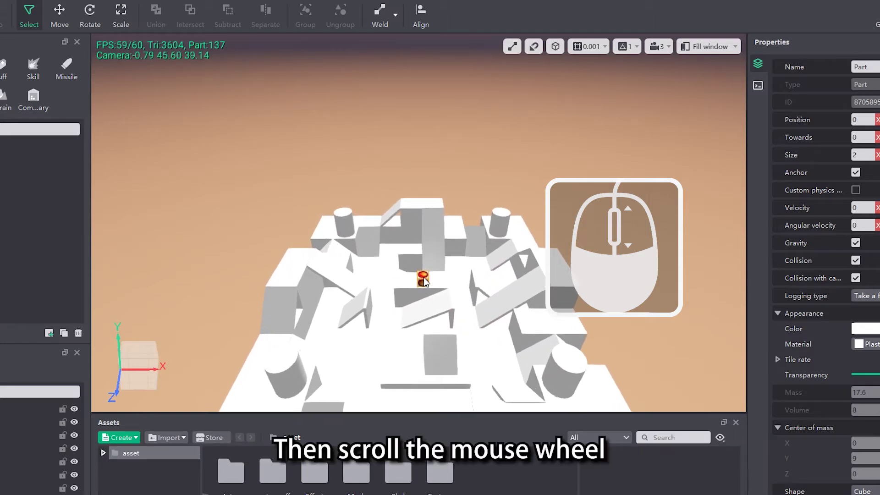
scroll(424, 281, "up", 4)
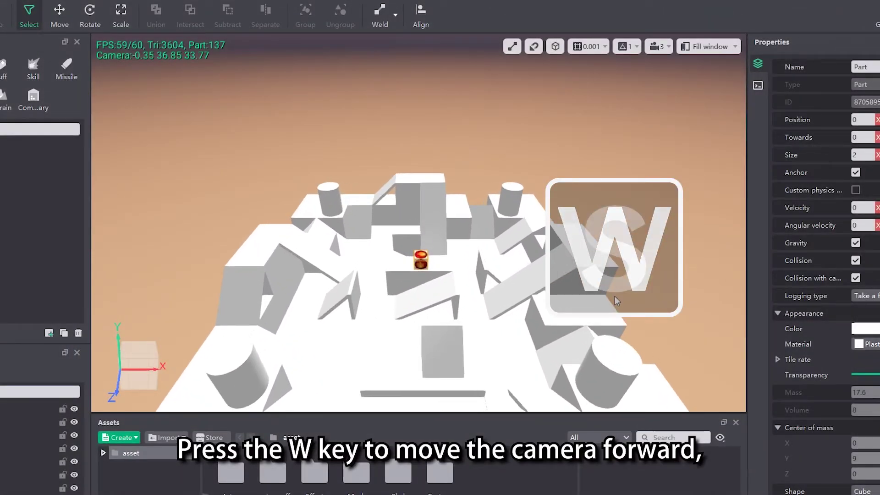
Step: Fly the camera back, left, right, down and up with S, A, D, Q, E, then deselect the part
key("s")
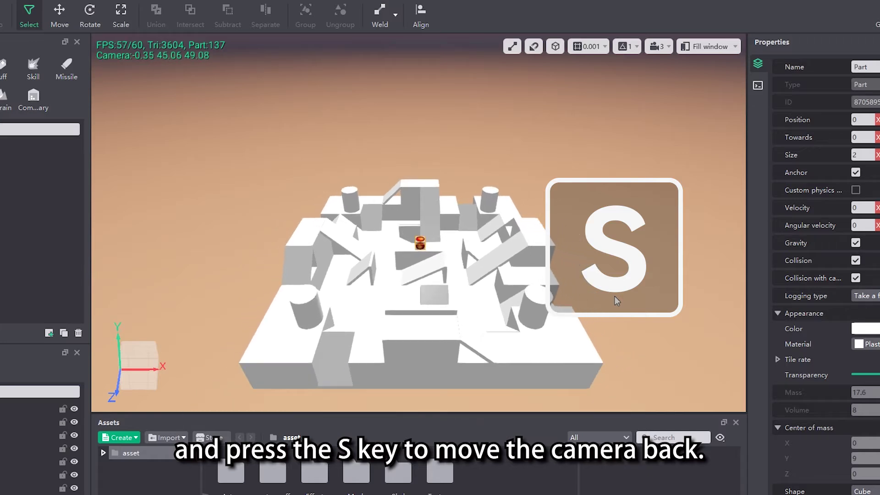
key("a")
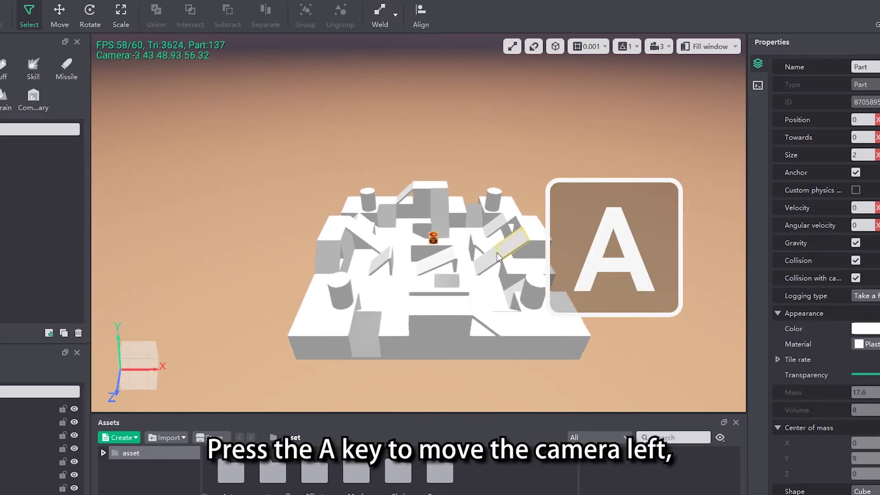
key("d")
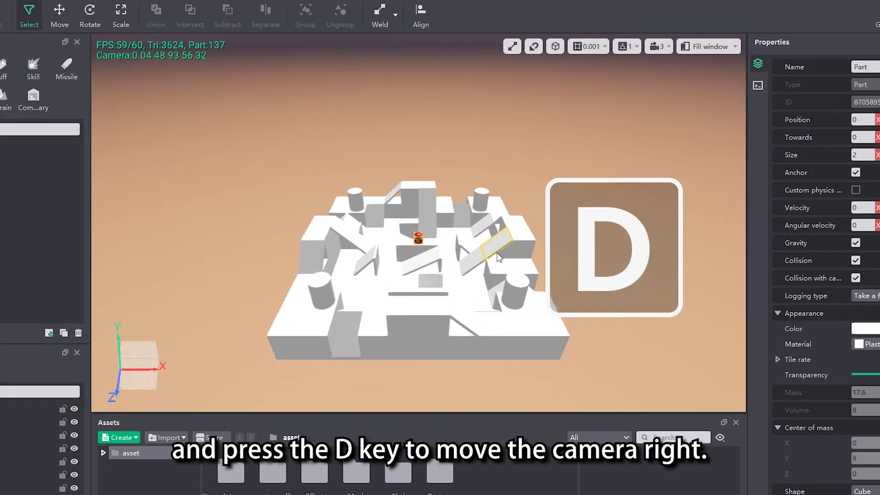
key("q")
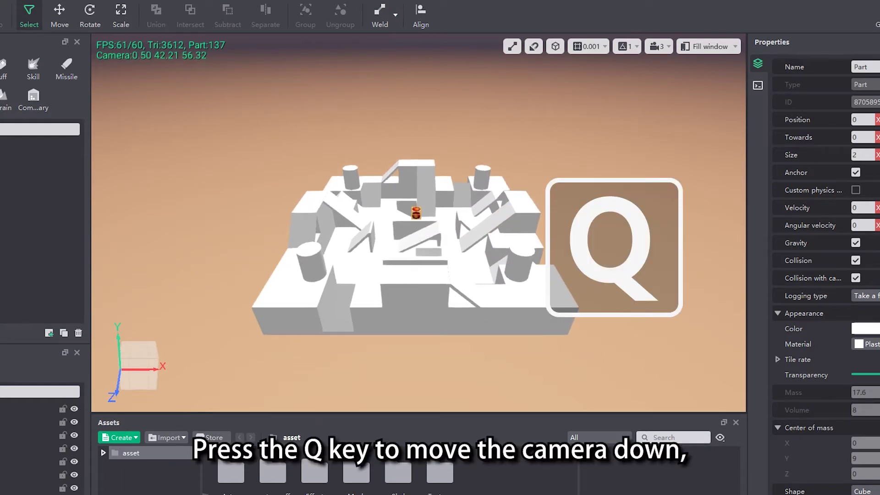
key("e")
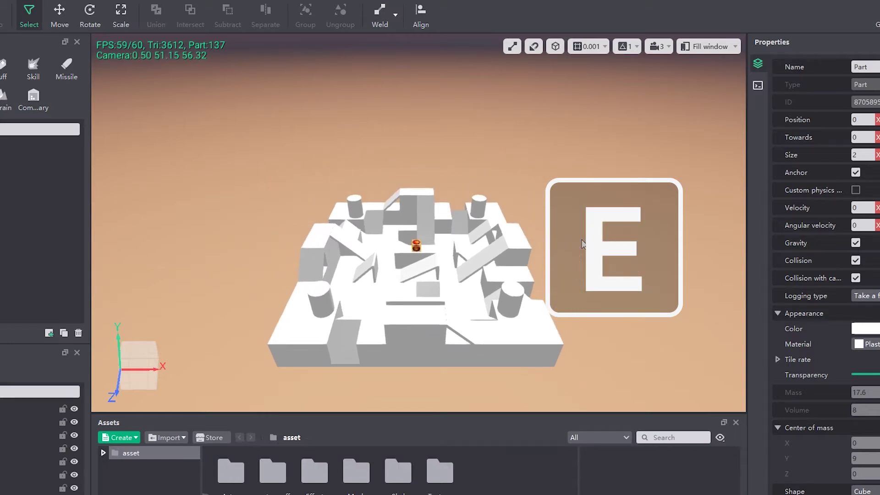
left_click(582, 244)
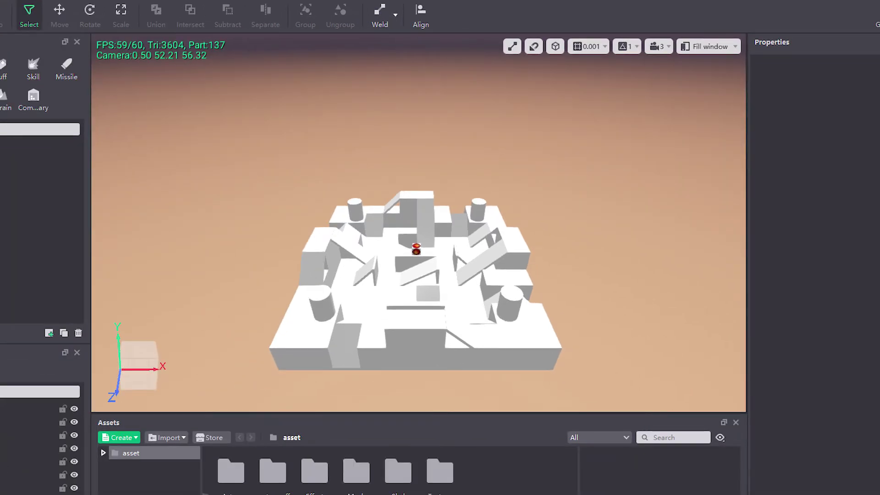
Step: Raise the camera moving speed to 12 and fly forward toward the maze
left_click(658, 46)
left_click_drag(668, 89, 727, 90)
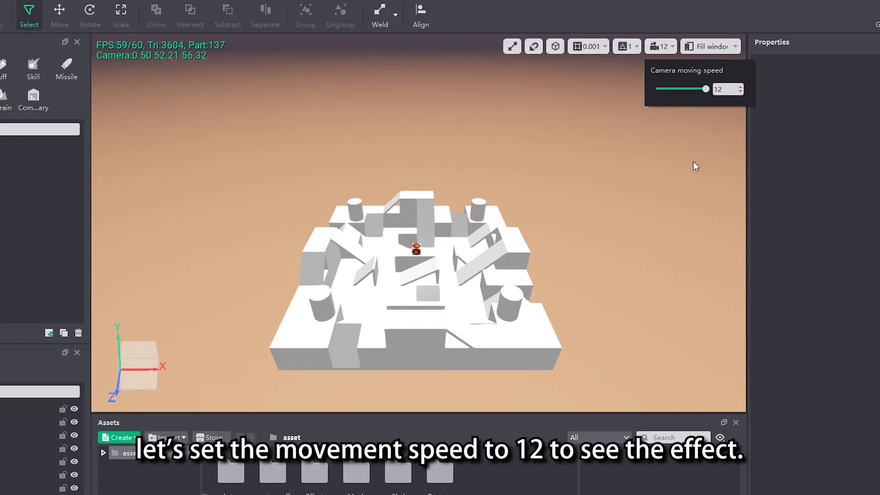
left_click(677, 196)
key("w")
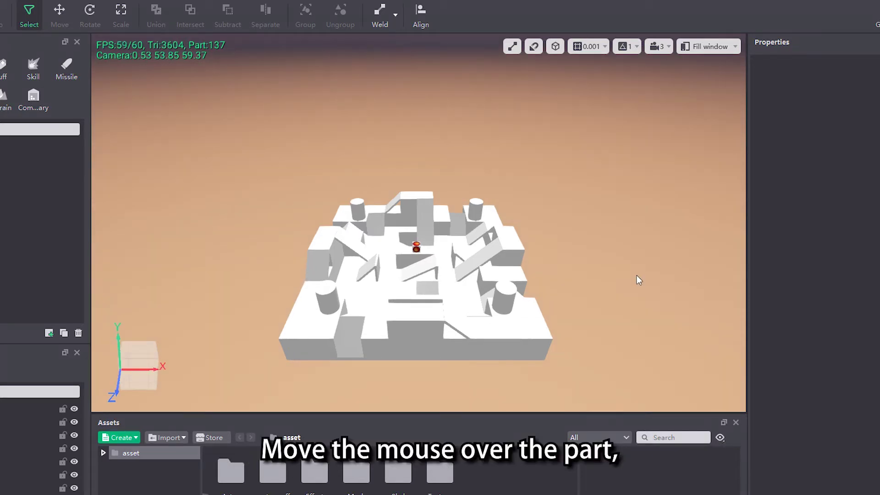
Step: Select the fire-icon part at the maze centre and frame the camera on it with F
left_click(417, 248)
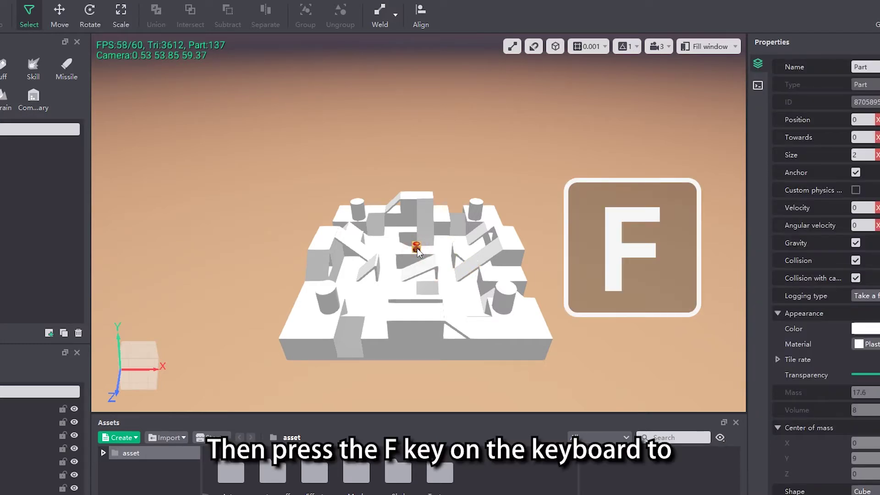
key("f")
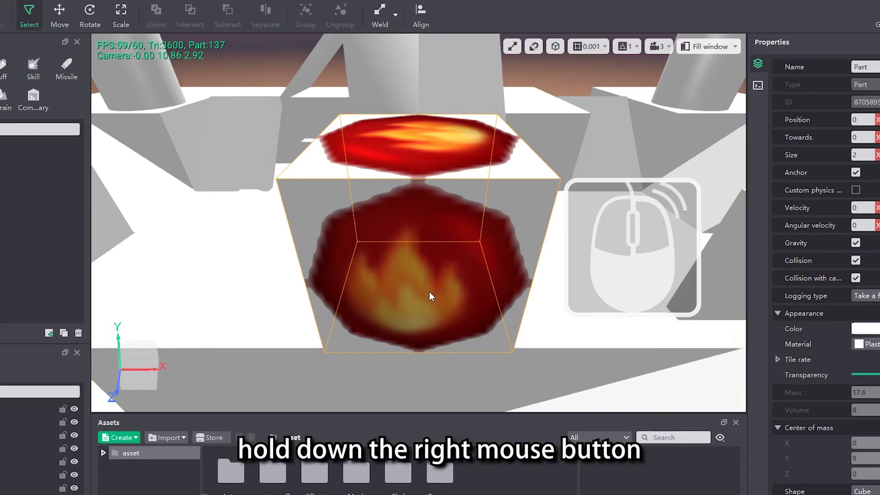
right_click_drag(429, 292, 525, 273)
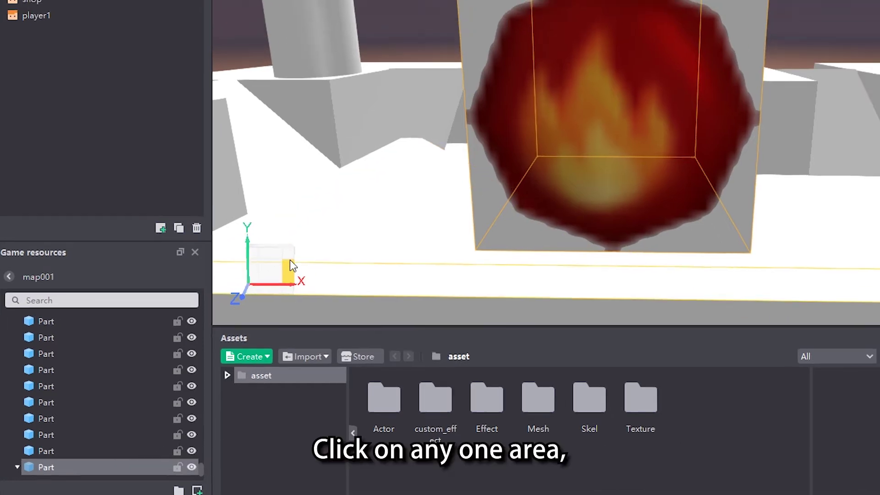
Step: Rotate the camera to front and elevated corner views of the fire-icon part
left_click(289, 265)
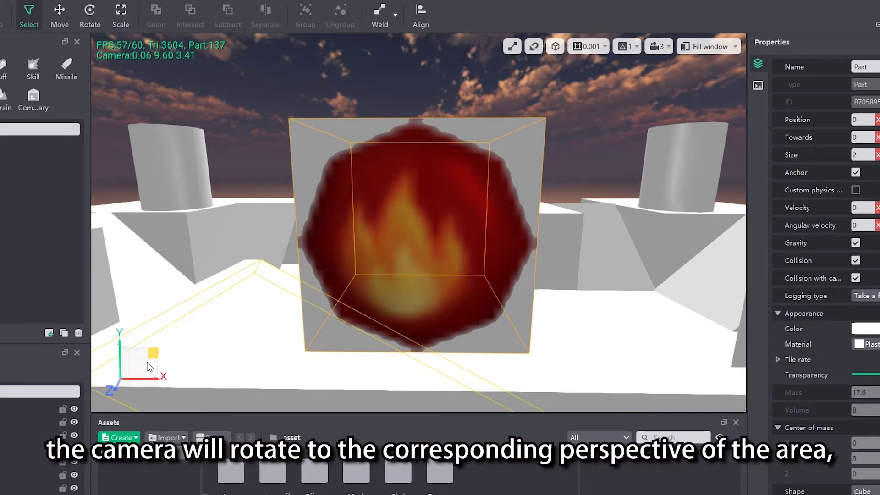
left_click(127, 359)
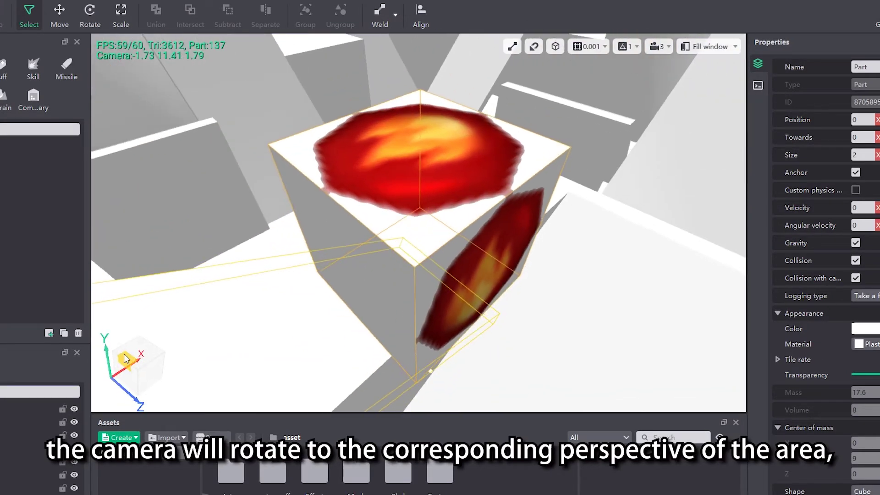
left_click(118, 357)
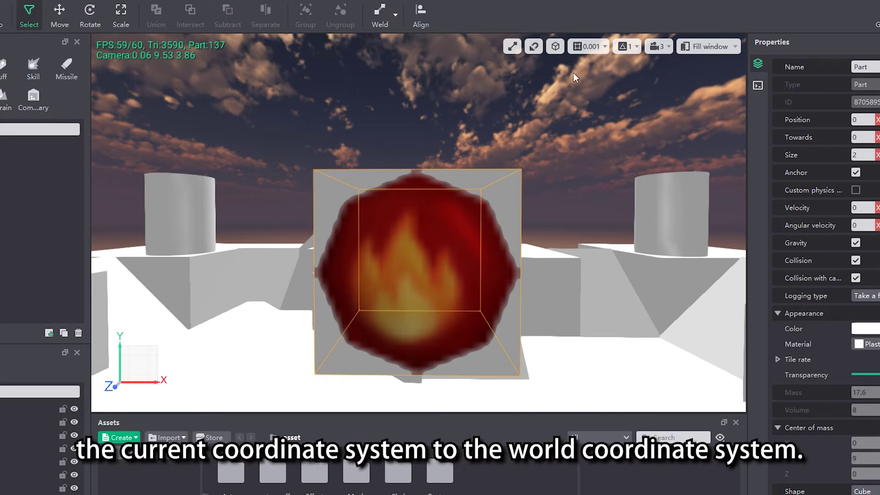
Step: Switch to world coordinates, tilt the fire-icon part with the Rotate gizmo, then select Move
left_click(555, 46)
left_click(91, 11)
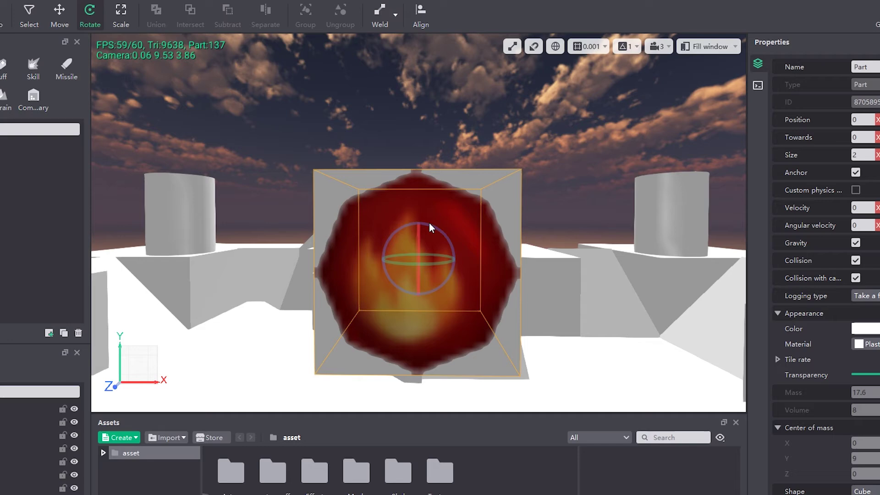
left_click_drag(430, 225, 447, 247)
scroll(447, 248, "down", 5)
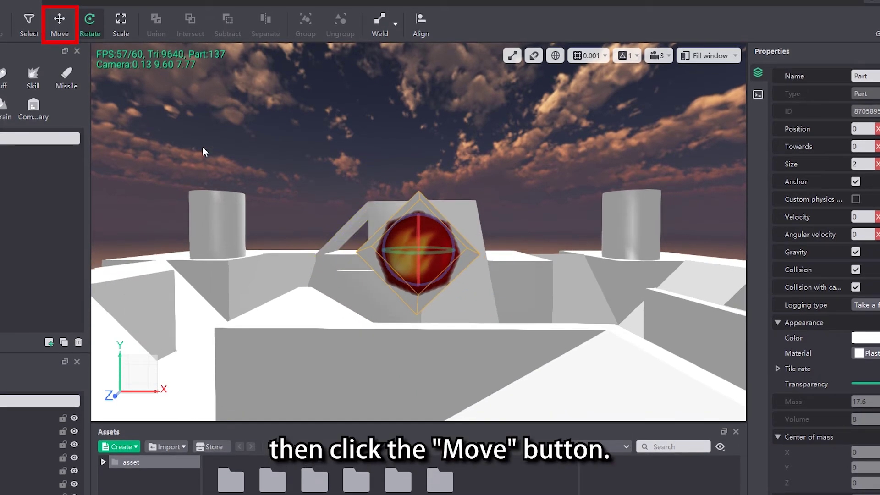
left_click(58, 25)
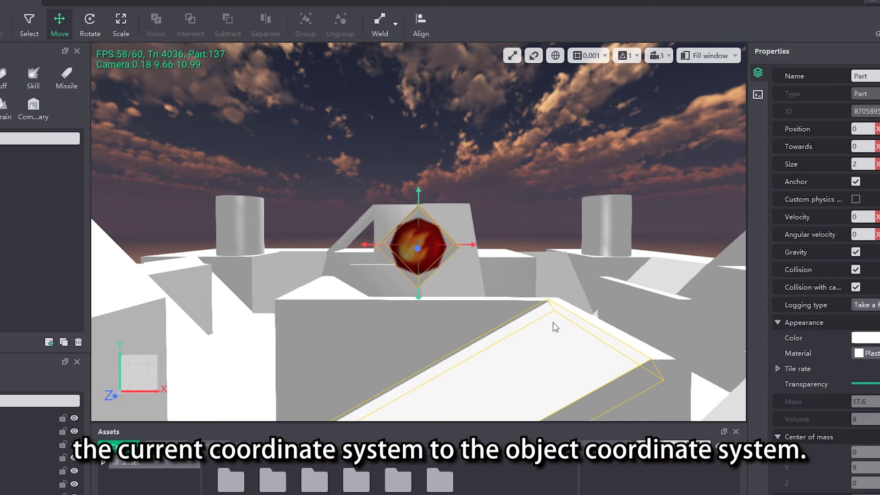
Step: Switch the coordinate toggle from World to Object so move handles follow the tilted part
left_click(556, 57)
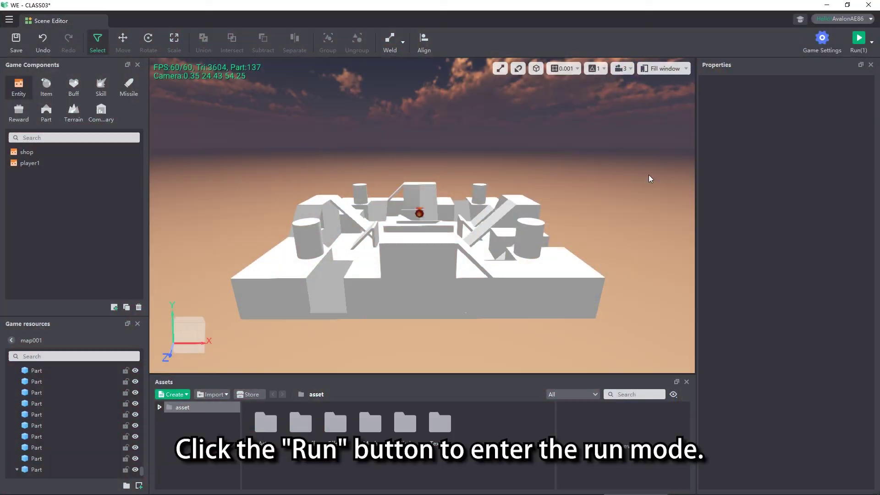
Step: Start run mode to play-test the maze in Blockman GO
left_click(858, 38)
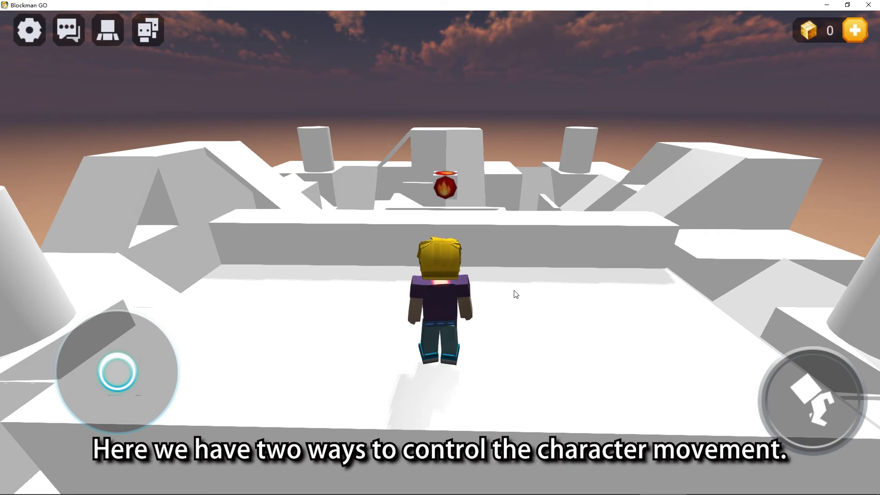
Step: Walk the character forward, sideways and around using W, A, D and the joystick
key("w")
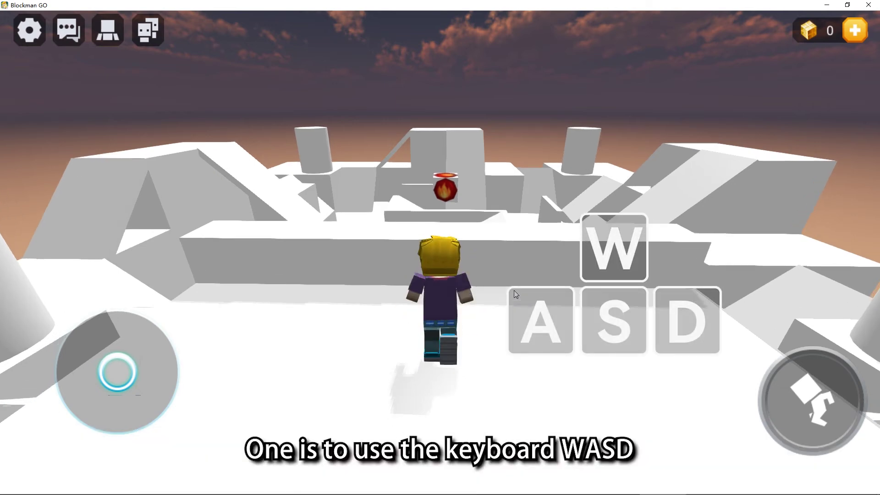
key("a")
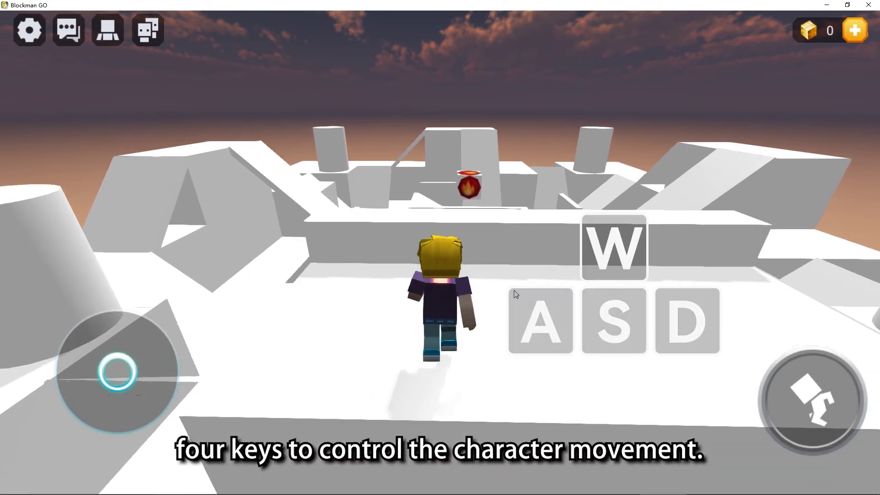
key("d")
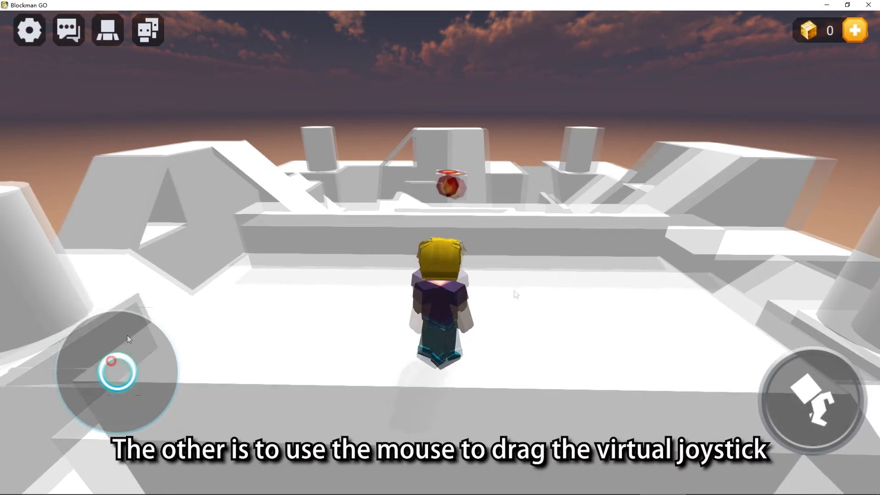
left_click_drag(118, 371, 103, 315)
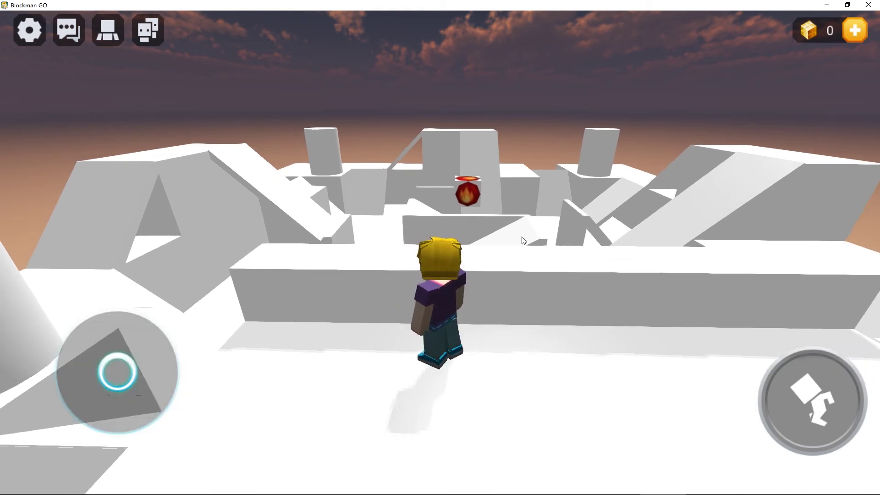
Step: Run the character at the low wall and jump over it toward the fire-icon part
key("w")
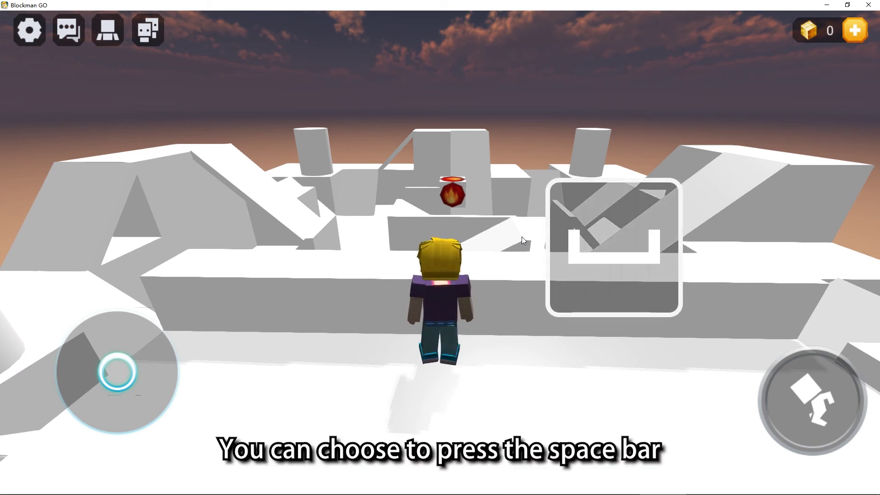
key("space")
key("w")
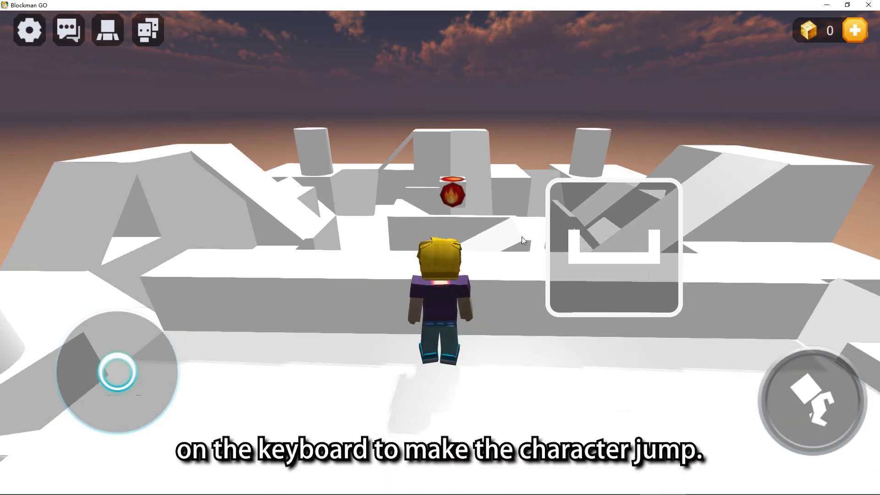
key("space")
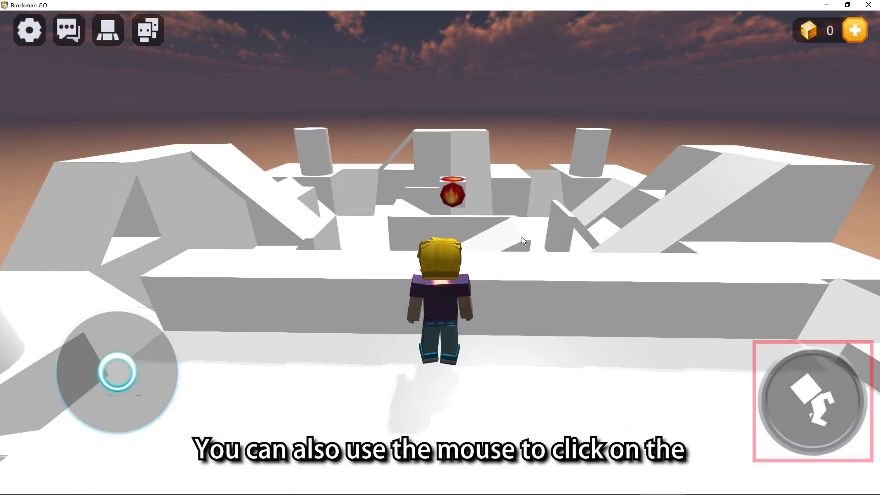
left_click(807, 392)
left_click(807, 392)
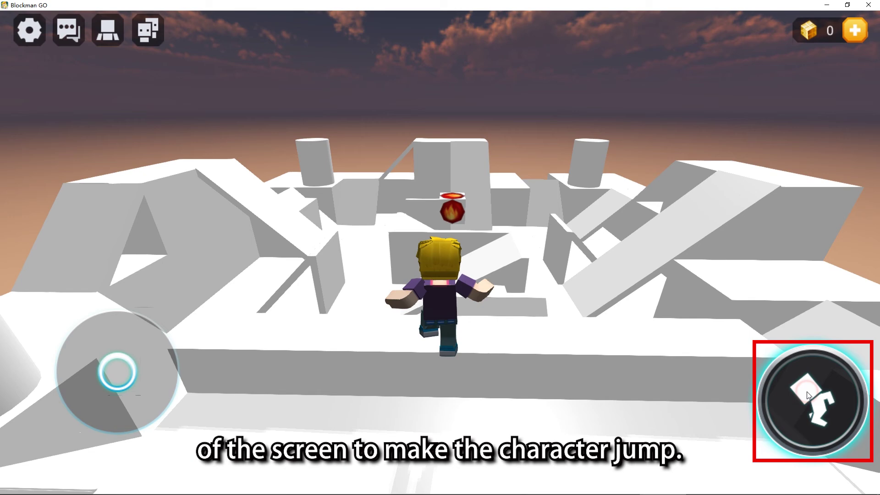
Step: Run the character up the slopes to stand beneath the fire-icon cube in the maze
key("w")
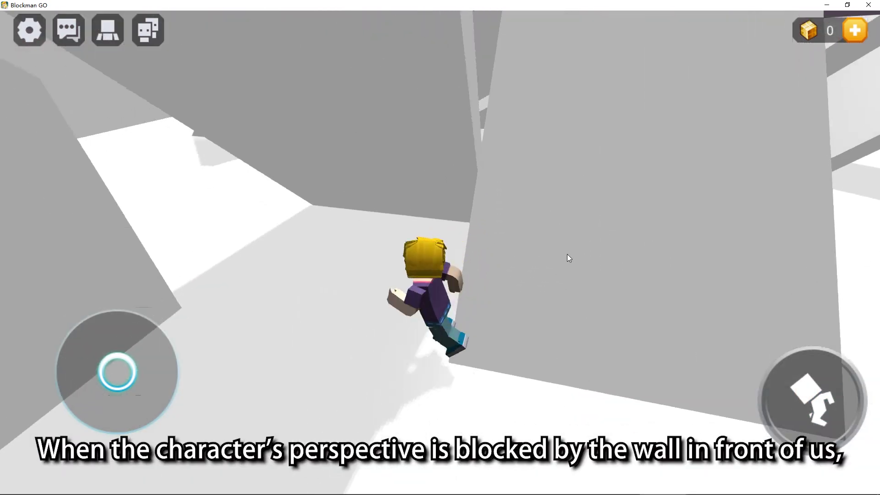
left_click_drag(568, 254, 257, 327)
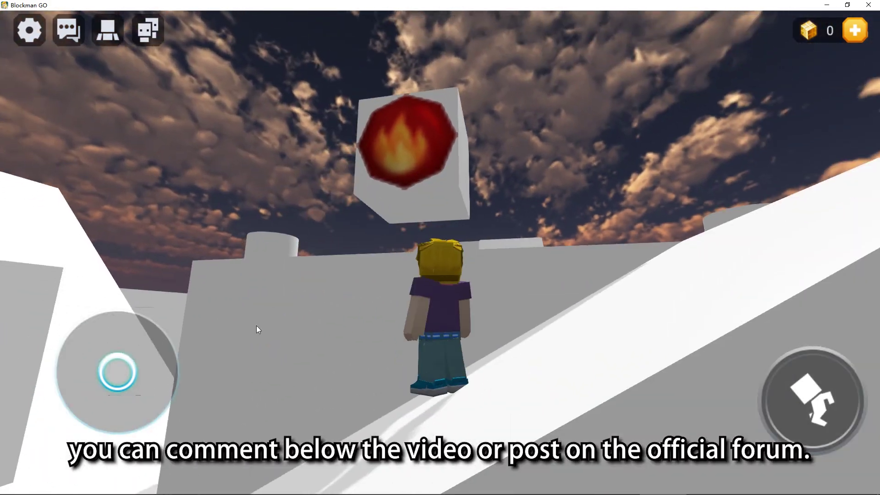